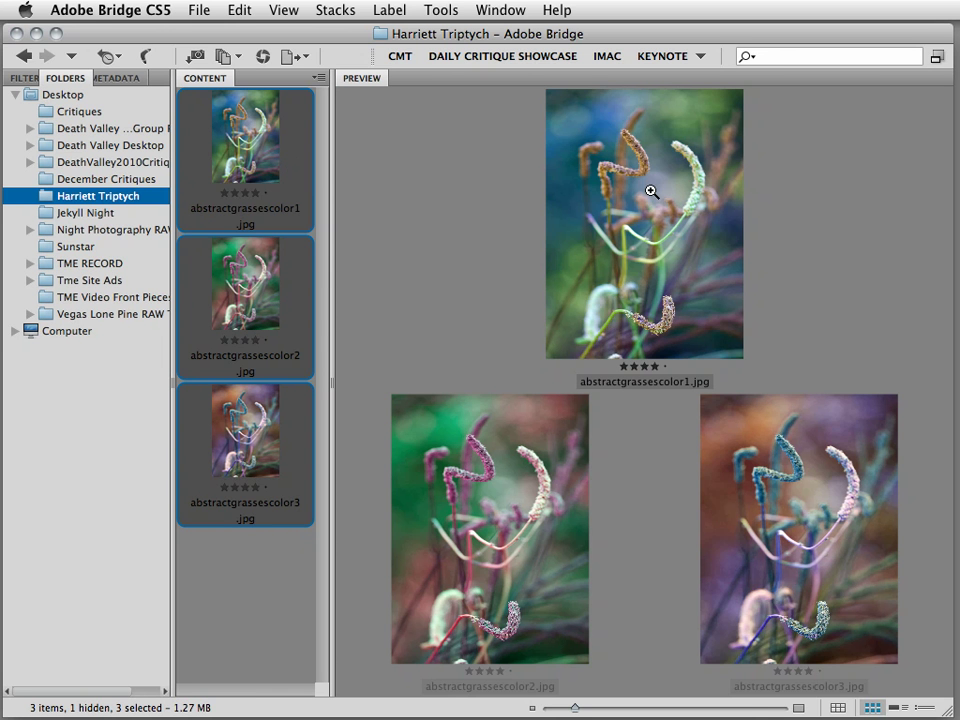
# - Select abstractgrassescolor1–3 in Bridge and load them into Photoshop as layers via Tools > Photoshop
pyautogui.click(293, 455)
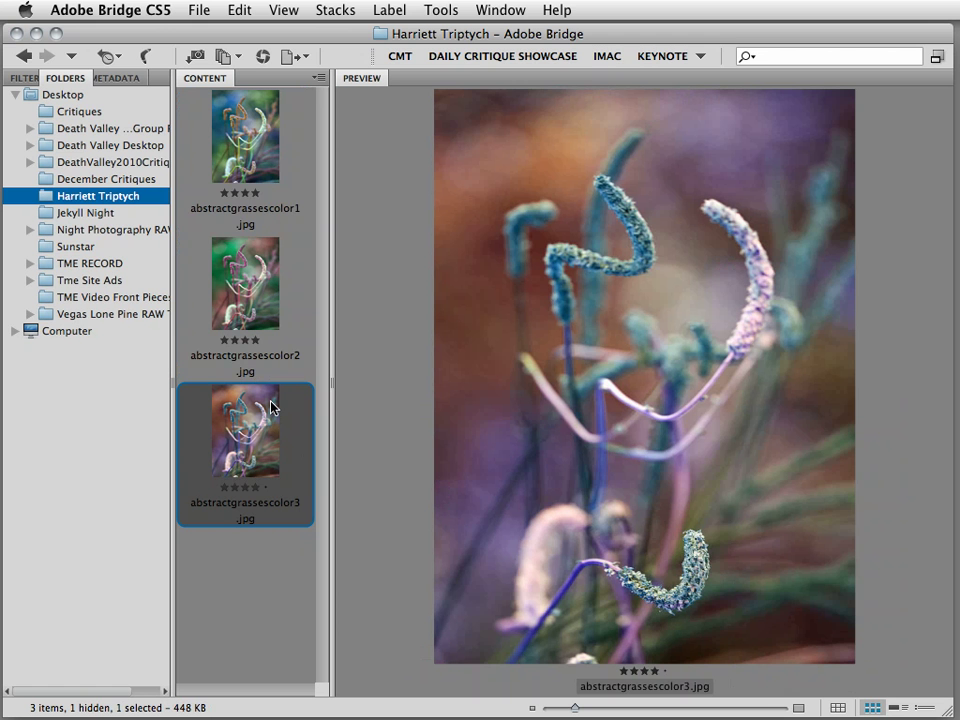
pyautogui.keyDown('shift'); pyautogui.click(252, 148); pyautogui.keyUp('shift')
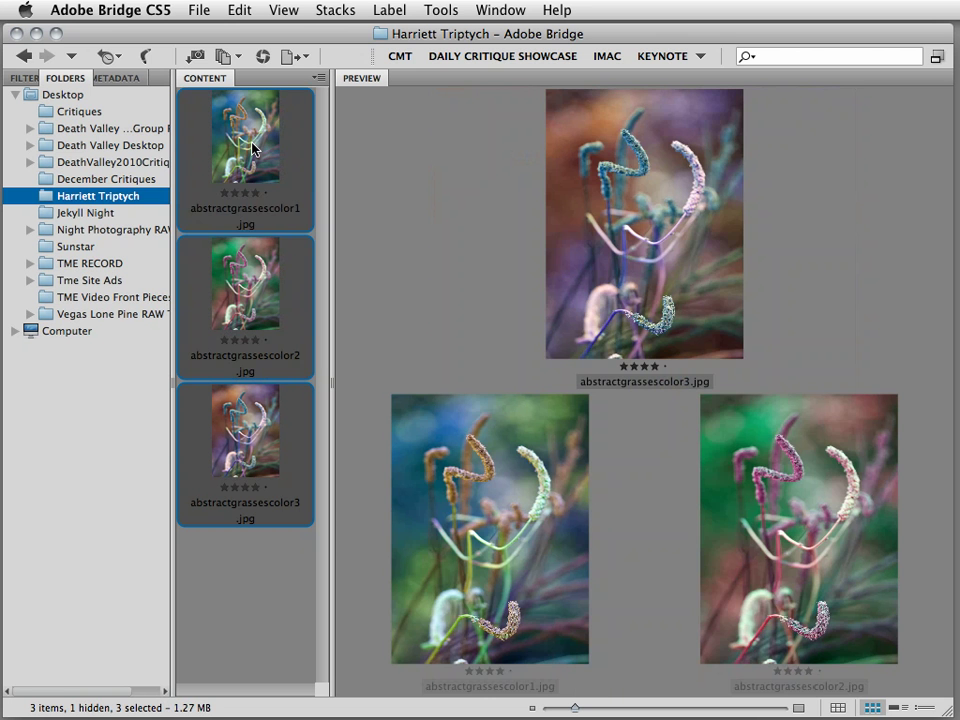
pyautogui.click(438, 14)
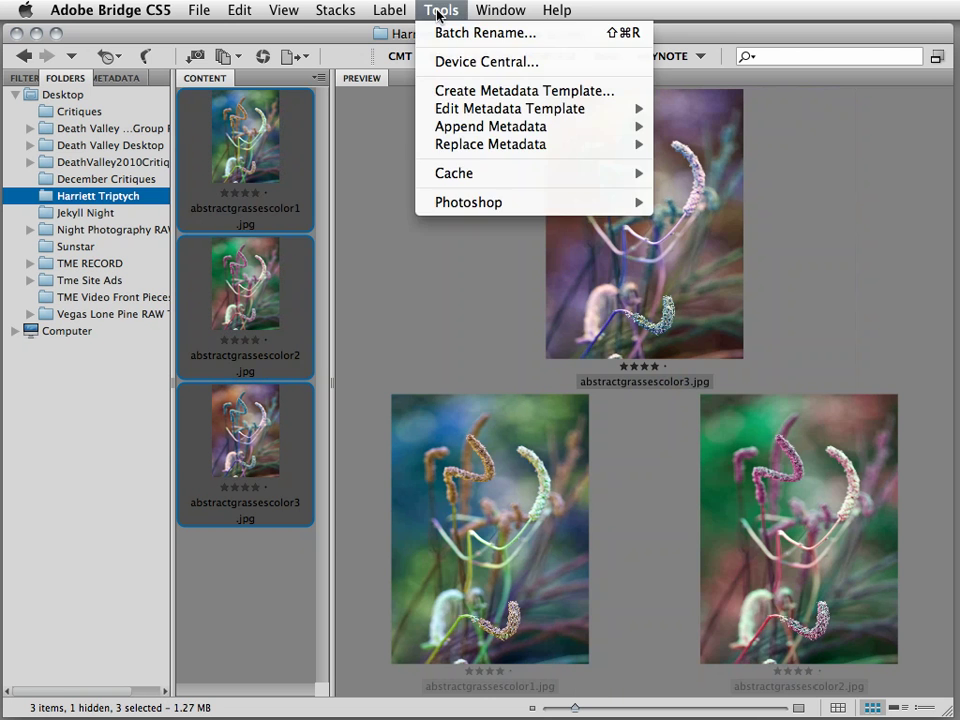
pyautogui.moveTo(455, 203)
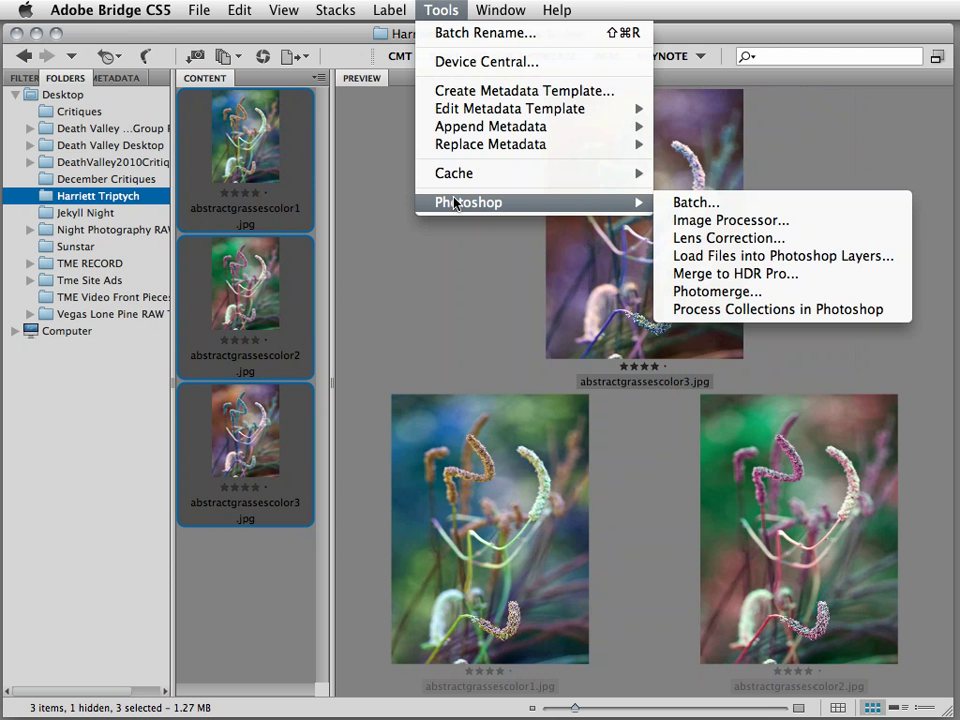
pyautogui.click(679, 256)
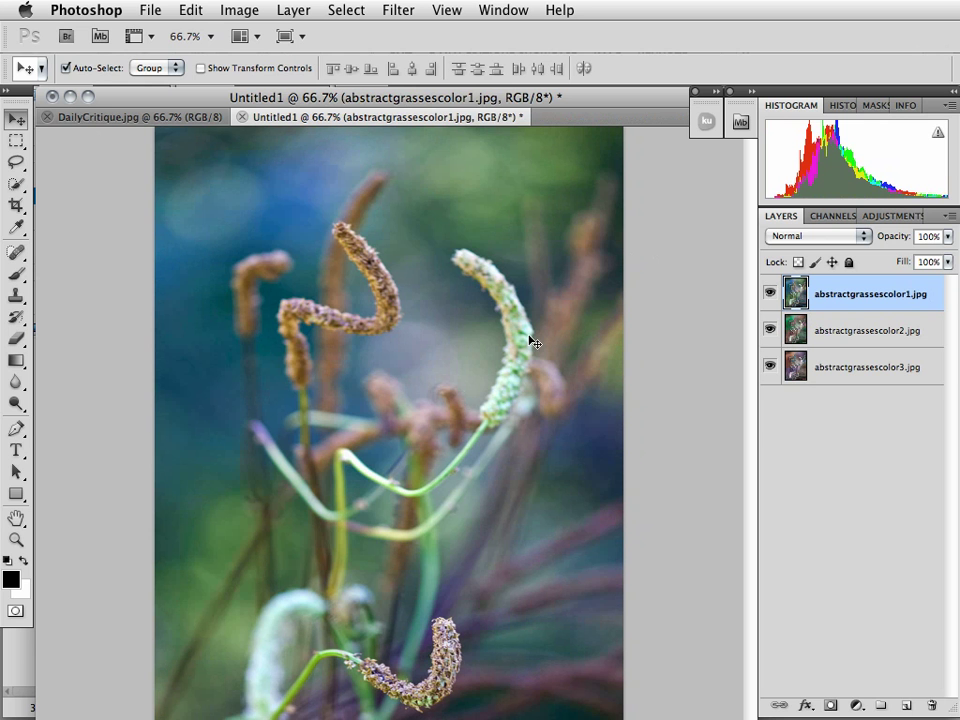
# - Zoom the document out to 33.3%, switch to full-screen grey workspace and centre the image
pyautogui.press('z')
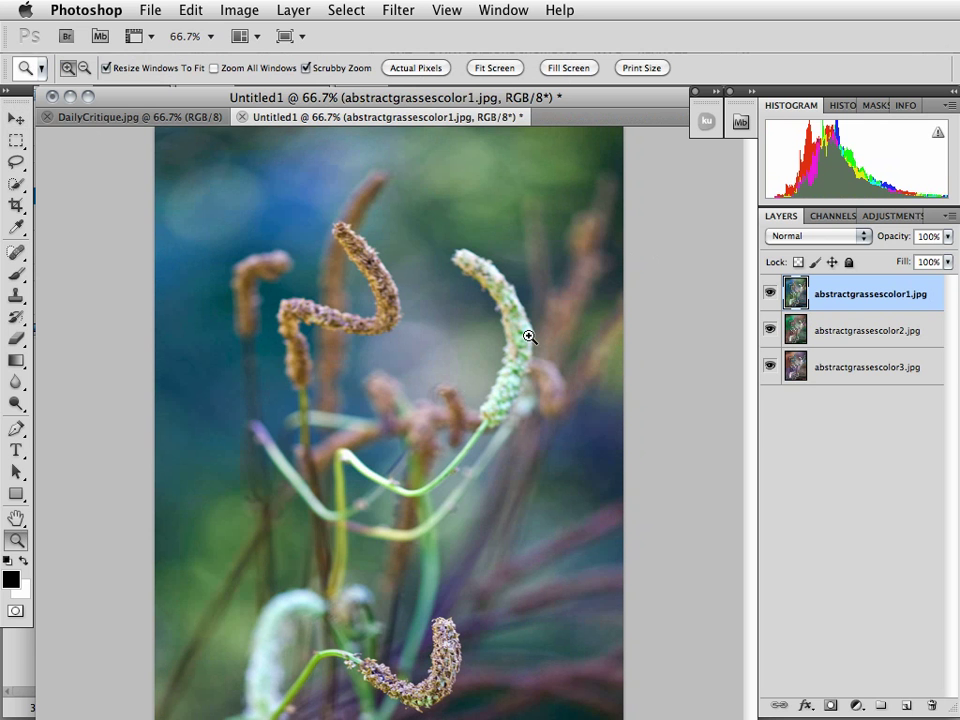
pyautogui.press('v')
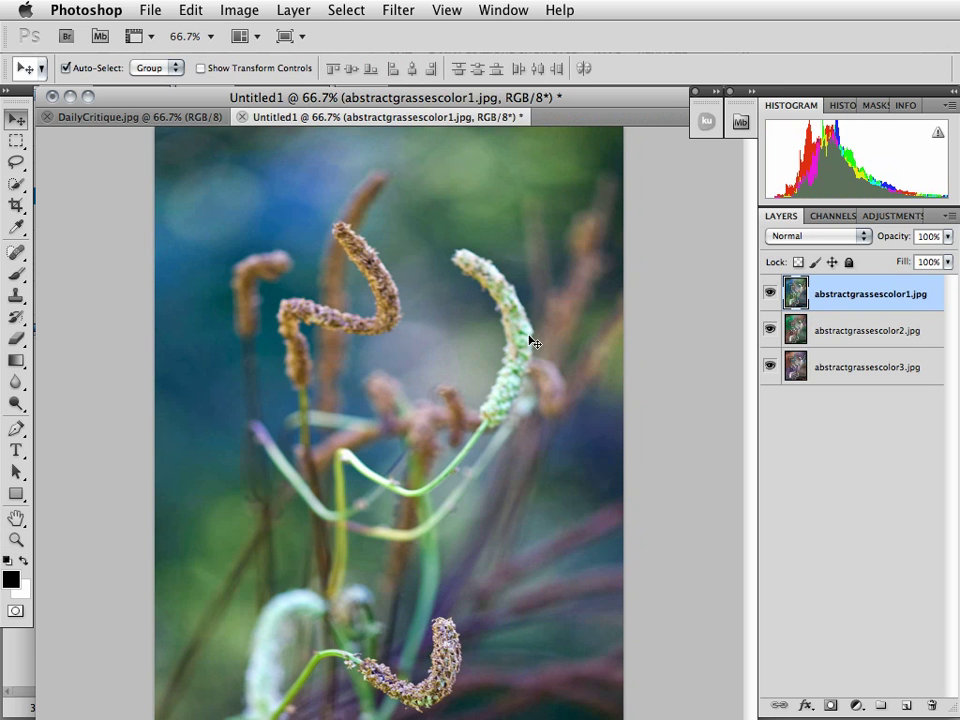
pyautogui.press('z')
pyautogui.press('alt')
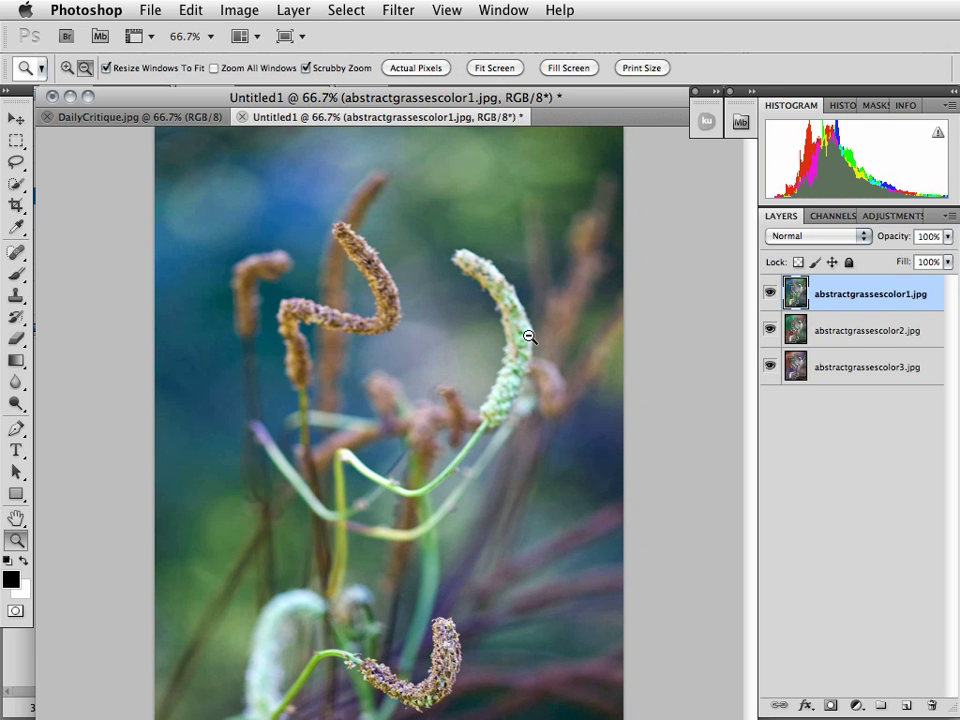
pyautogui.keyDown('alt'); pyautogui.click(530, 337); pyautogui.keyUp('alt')
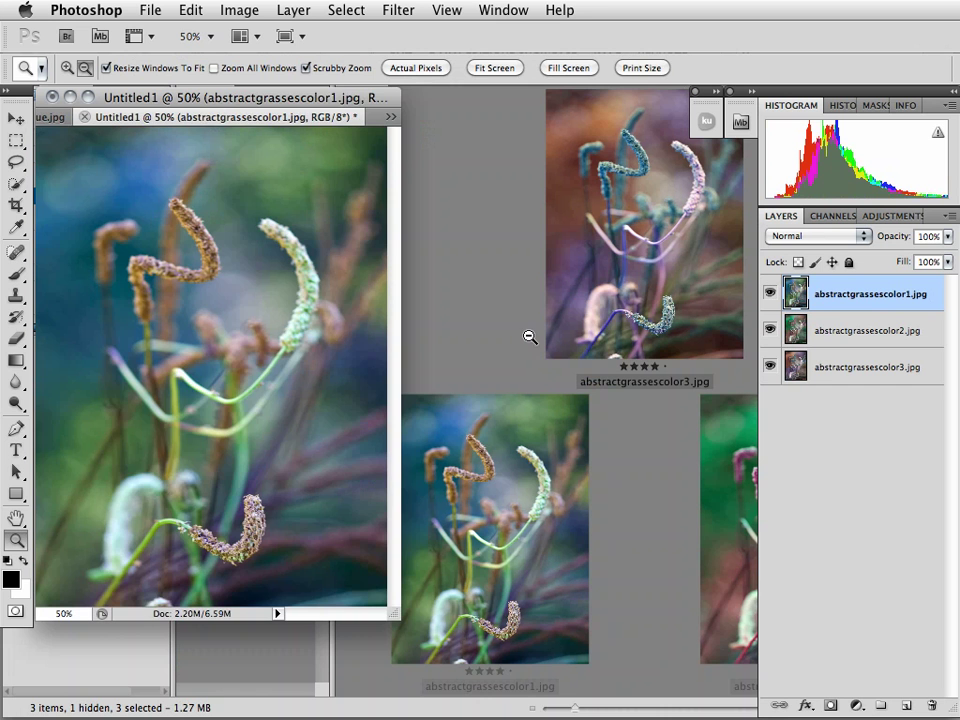
pyautogui.keyDown('alt'); pyautogui.click(324, 327); pyautogui.keyUp('alt')
pyautogui.press('v')
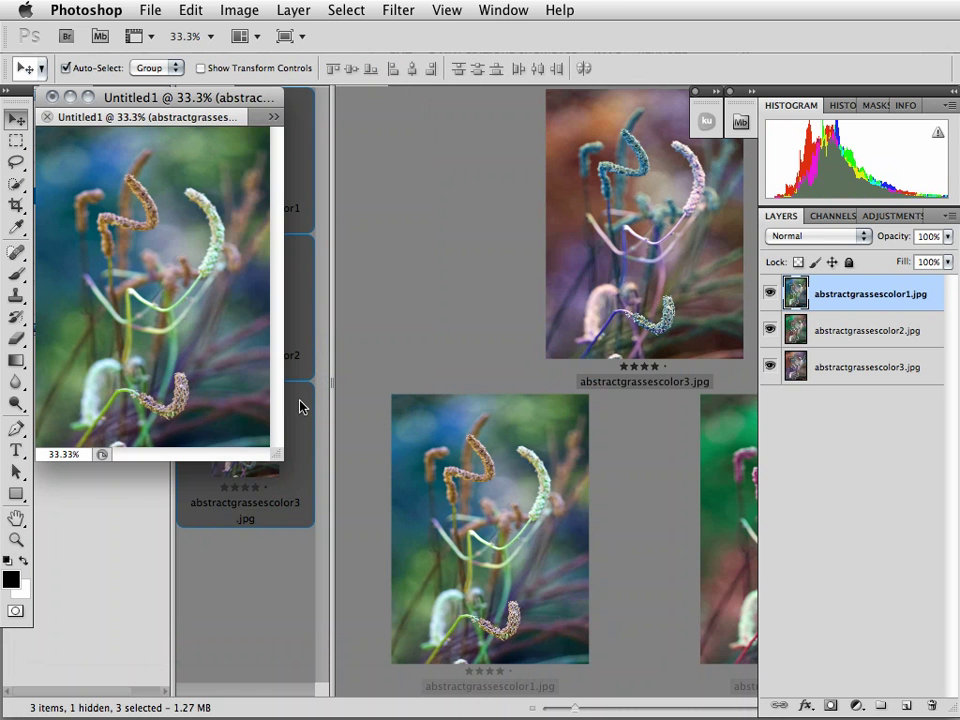
pyautogui.press('f')
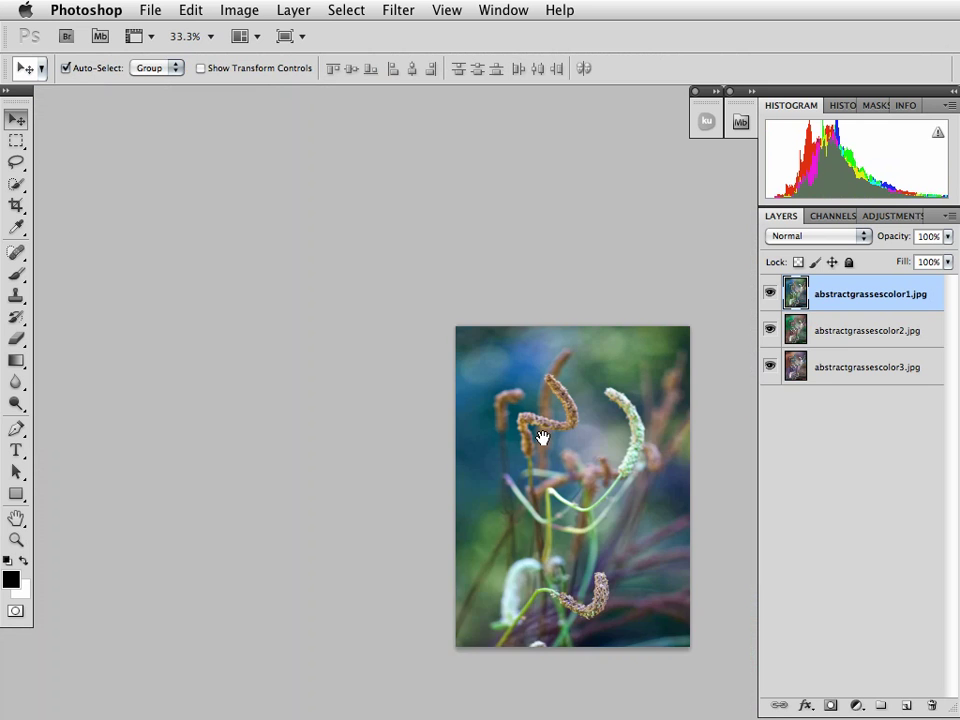
pyautogui.moveTo(541, 437); pyautogui.dragTo(496, 371)
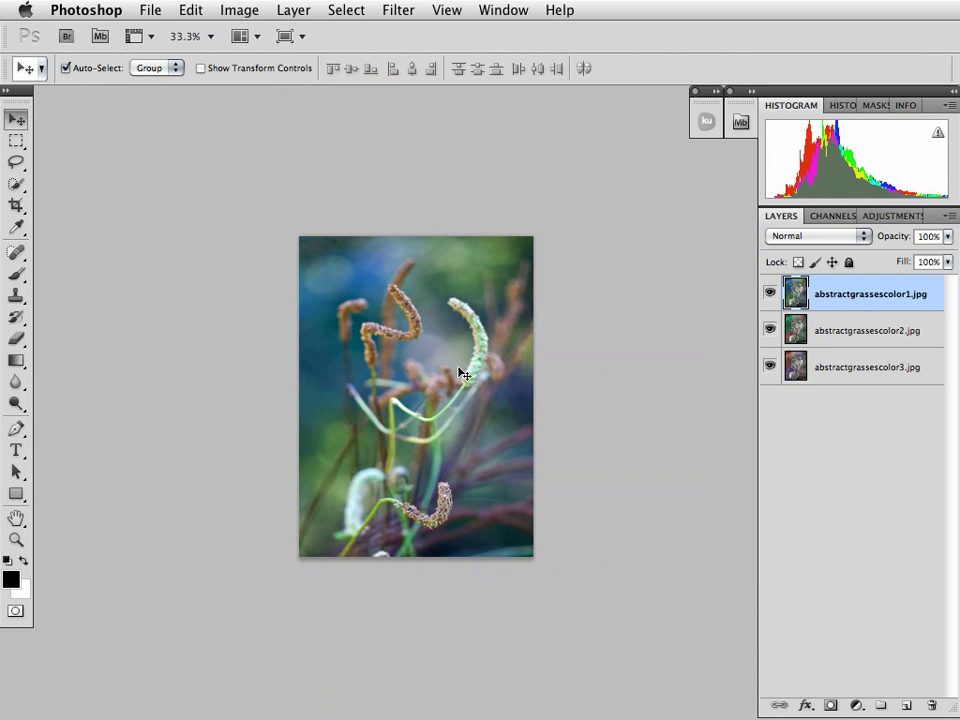
# - Zoom out further to 16.7% with the Move tool active again
pyautogui.press('z')
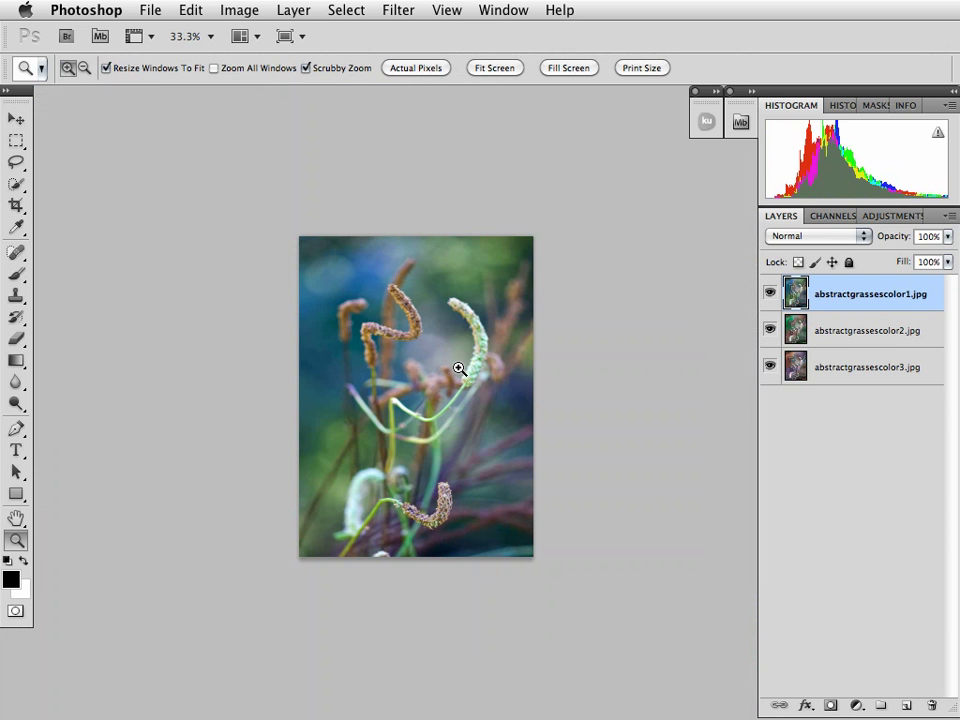
pyautogui.press('alt')
pyautogui.keyDown('alt'); pyautogui.click(459, 369); pyautogui.keyUp('alt')
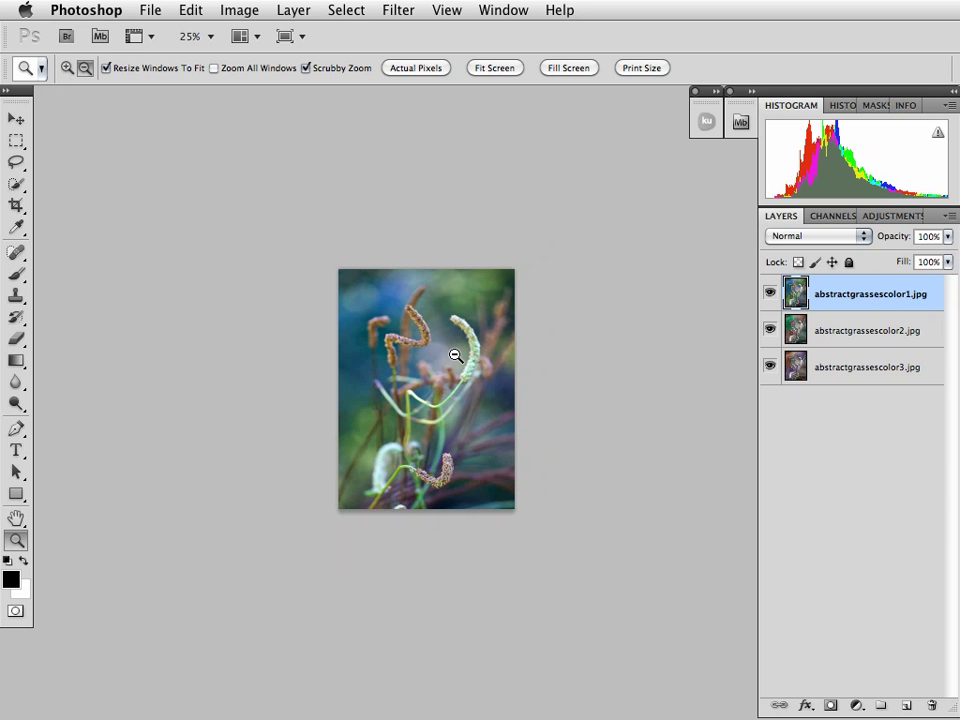
pyautogui.keyDown('alt'); pyautogui.click(455, 356); pyautogui.keyUp('alt')
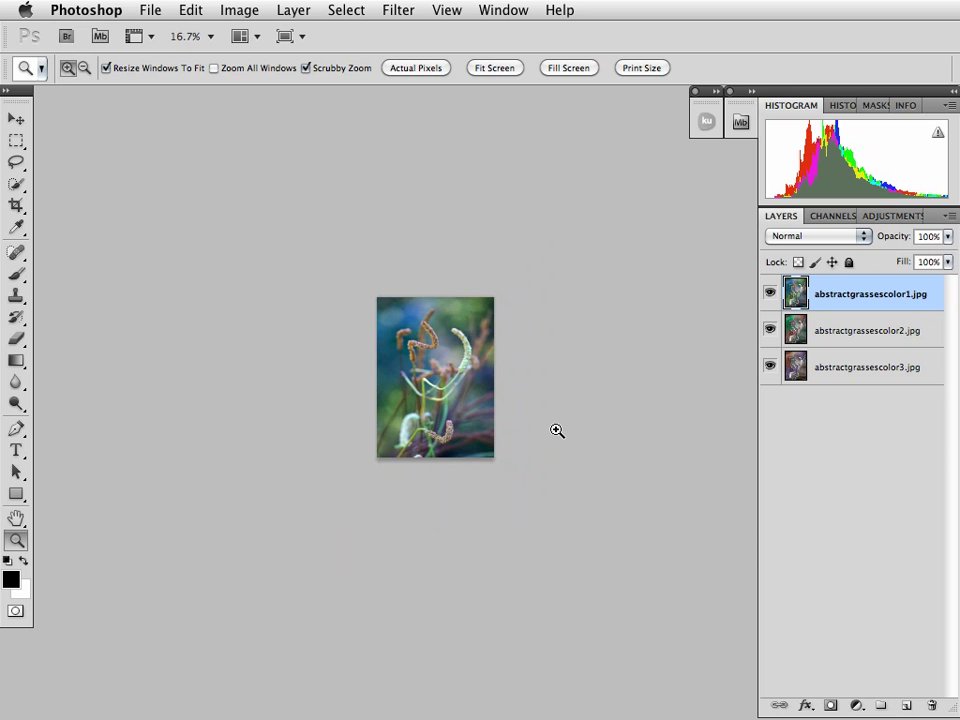
pyautogui.press('v')
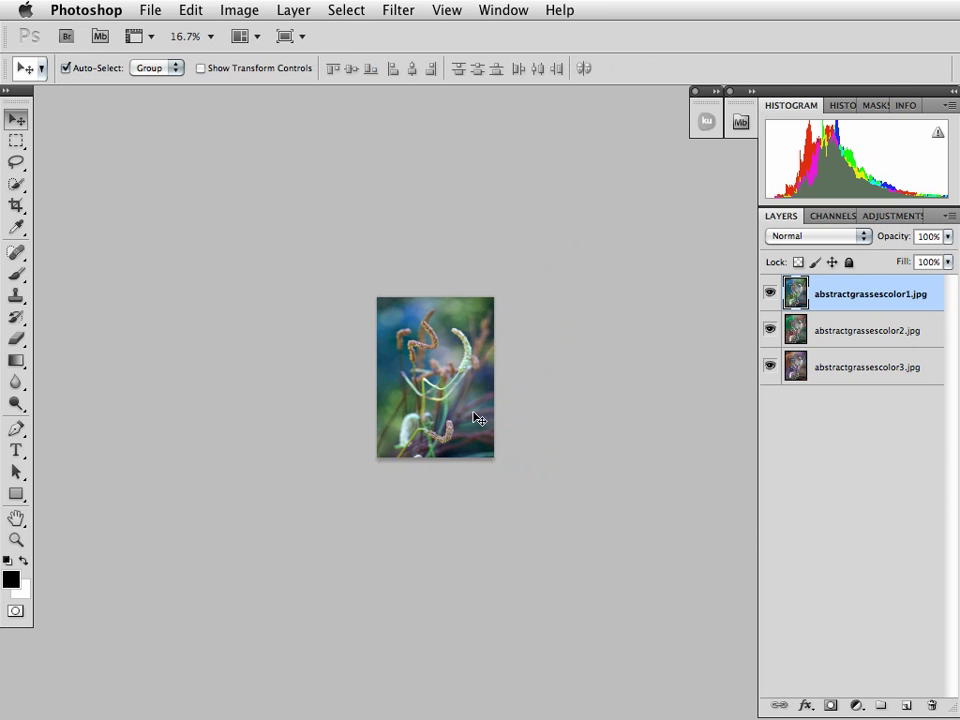
# - Enable Auto-Select and drag the abstractgrassescolor1 photo right, past the canvas edge
pyautogui.click(66, 68)
pyautogui.moveTo(380, 360); pyautogui.dragTo(474, 362)
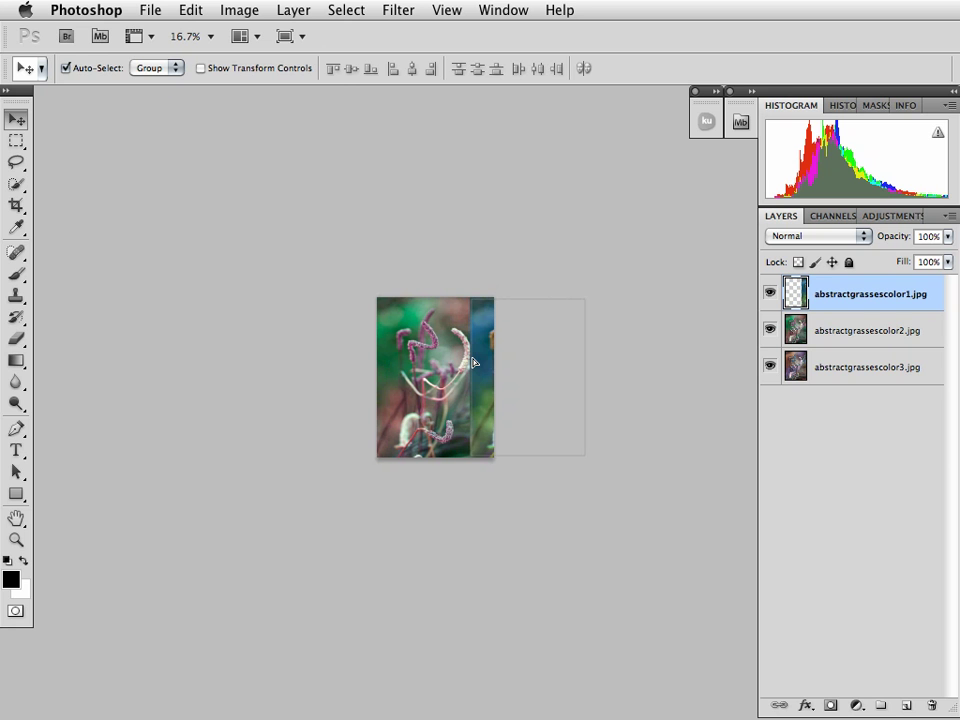
pyautogui.moveTo(474, 362); pyautogui.dragTo(516, 367)
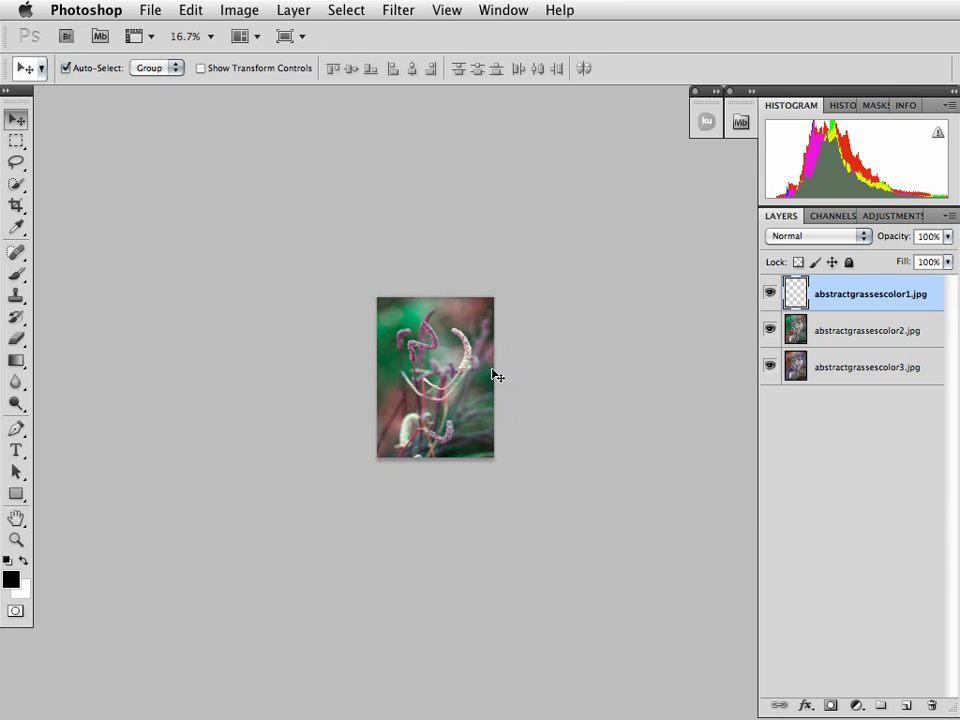
# - Drag the green abstractgrassescolor2 photo left off the canvas, exposing the purple variant
pyautogui.click(493, 370)
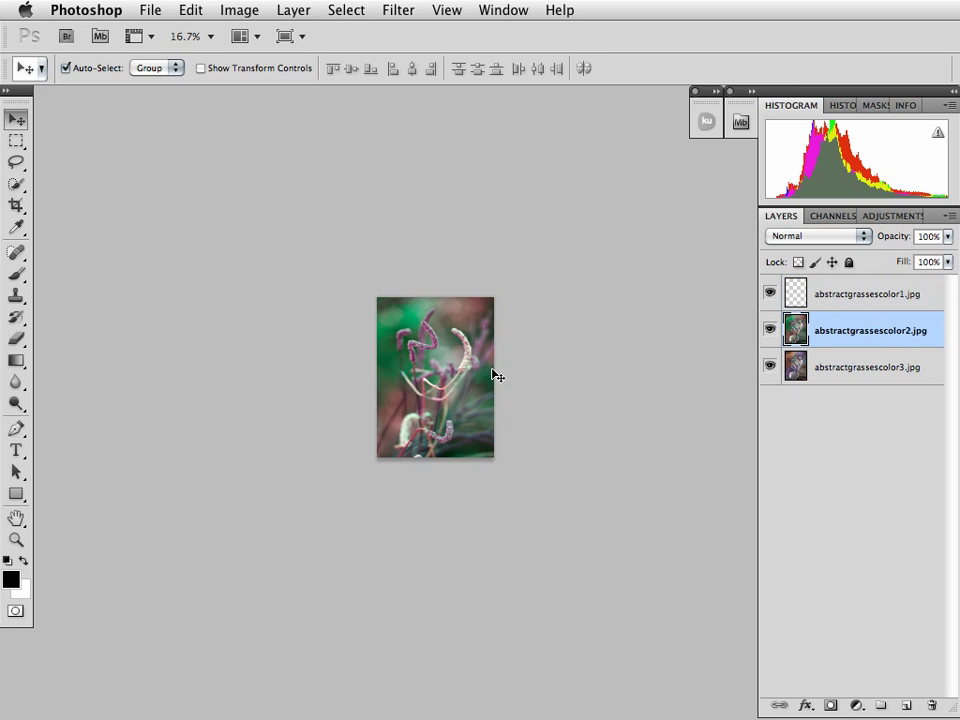
pyautogui.moveTo(492, 375); pyautogui.dragTo(358, 373)
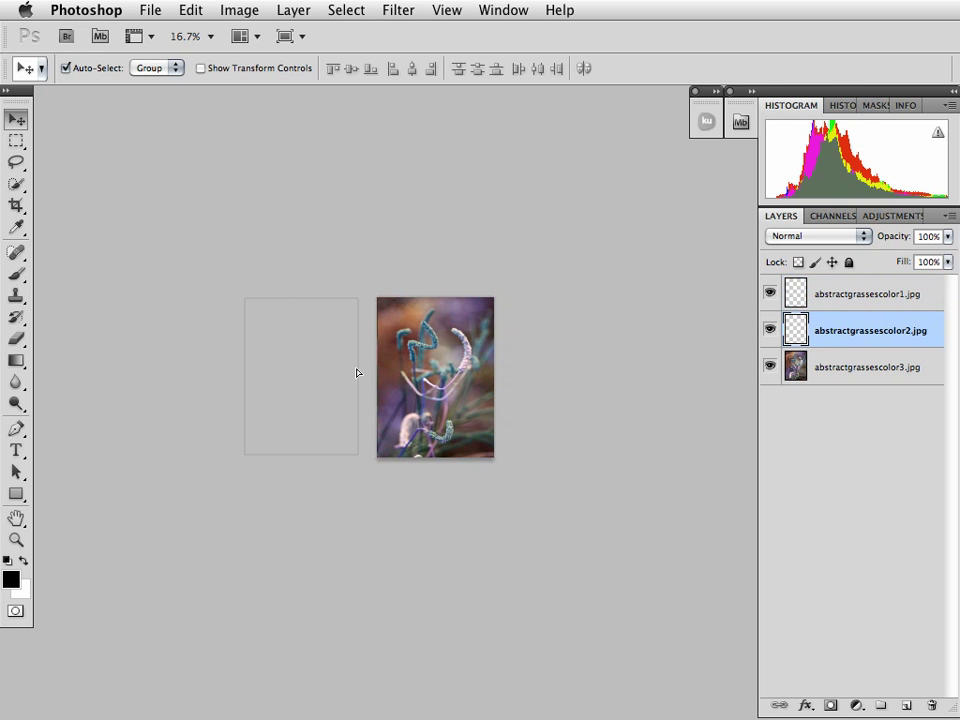
pyautogui.moveTo(357, 373); pyautogui.dragTo(358, 375)
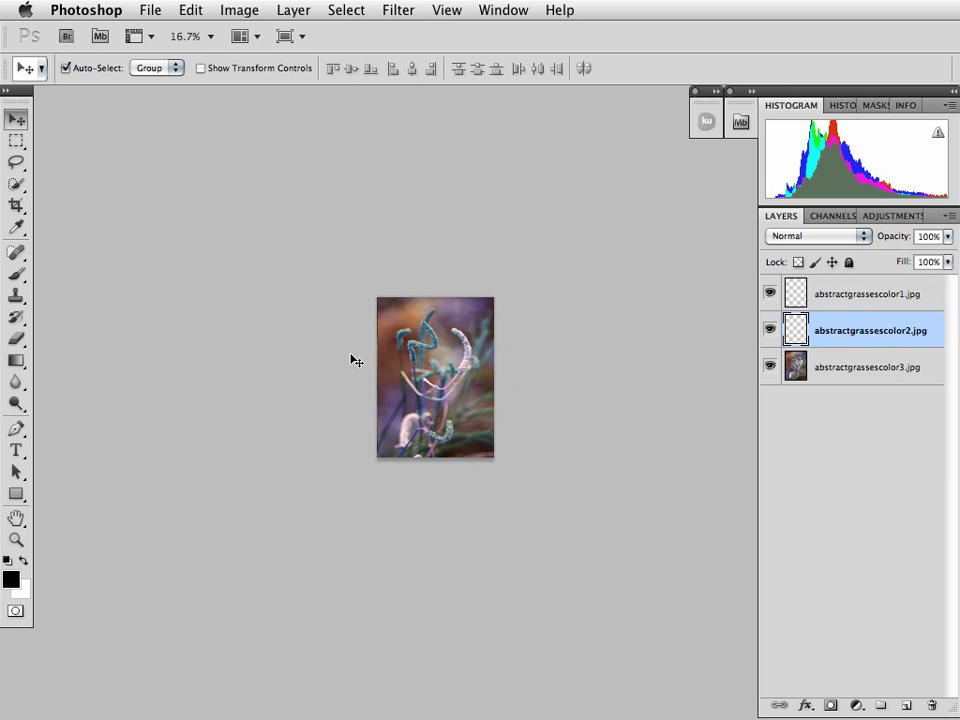
# - Apply Image > Reveal All to expand the canvas, then pan it into view
pyautogui.click(240, 10)
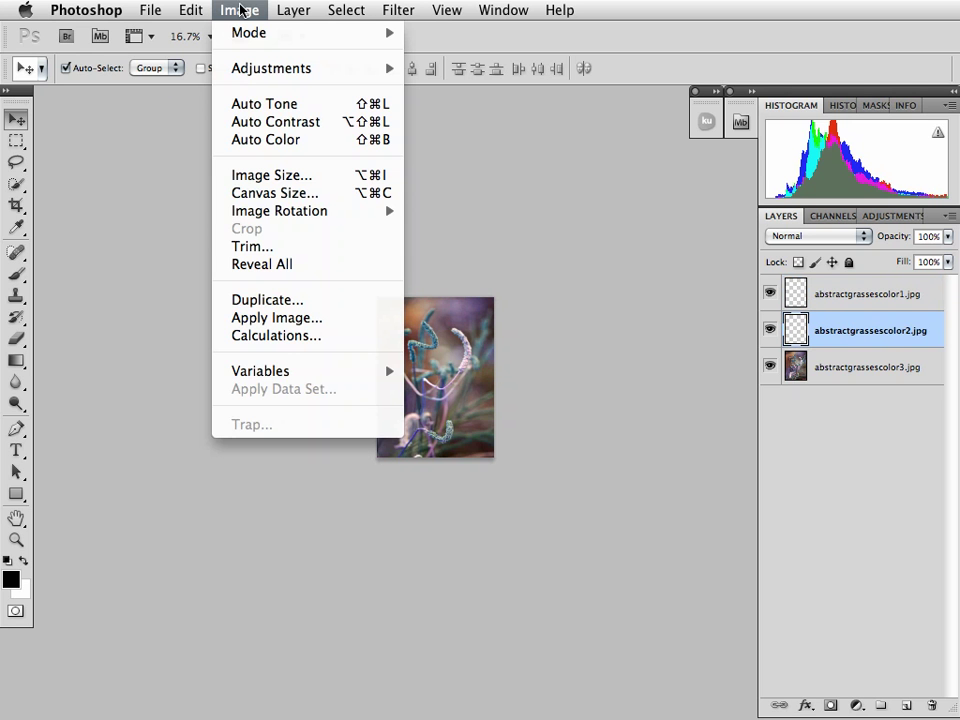
pyautogui.click(267, 264)
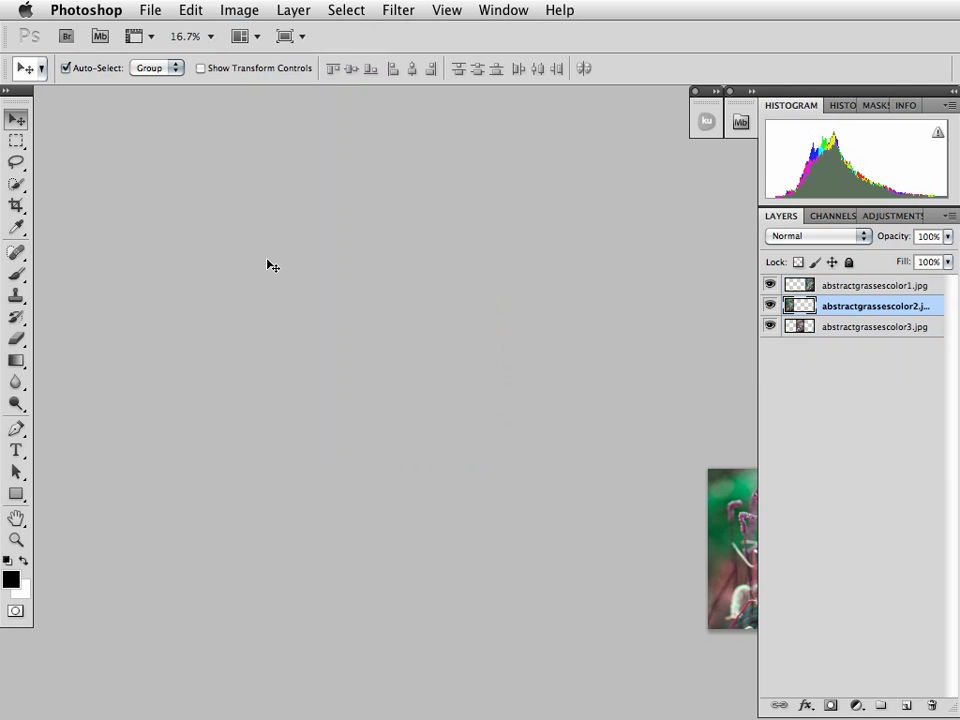
pyautogui.moveTo(731, 515); pyautogui.dragTo(238, 326)
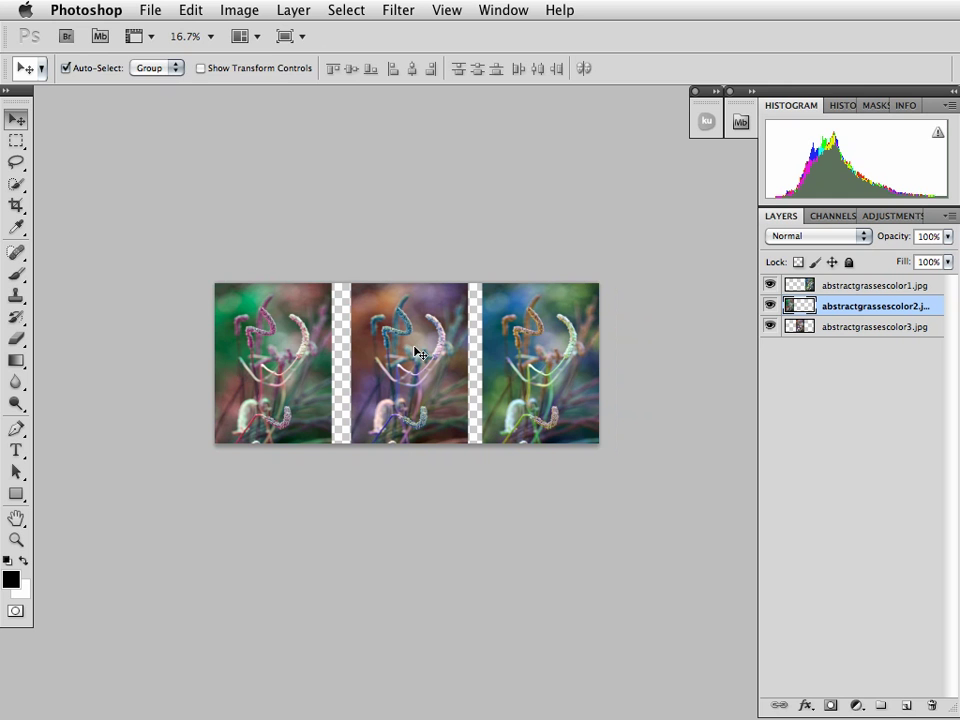
# - Crop outward beyond the photos on all sides for a transparent border, then recentre the view
pyautogui.press('c')
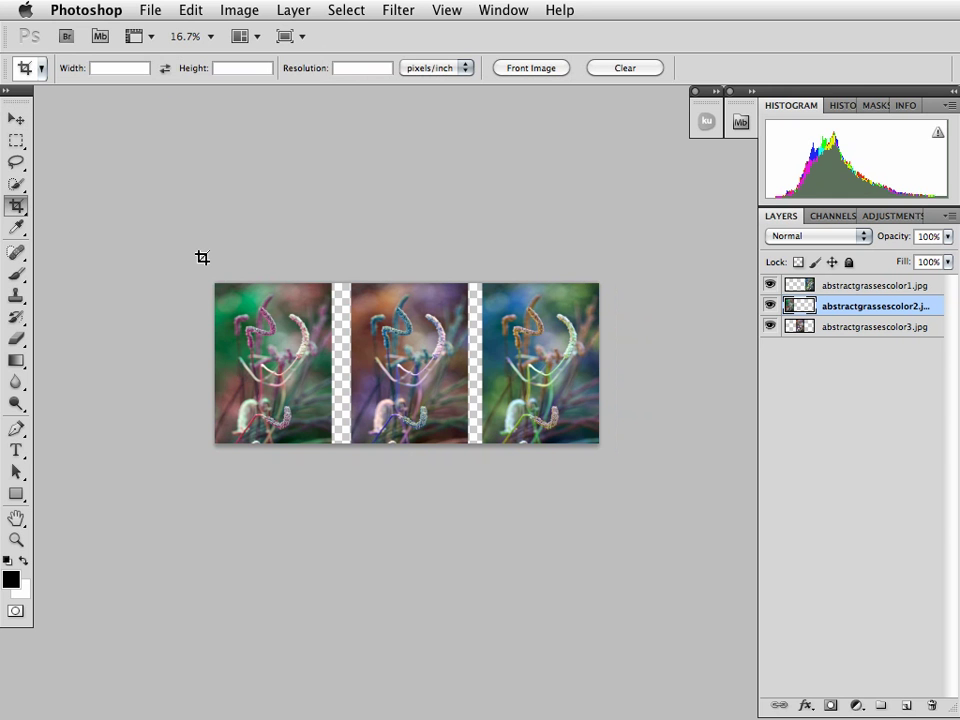
pyautogui.moveTo(205, 271); pyautogui.dragTo(599, 443)
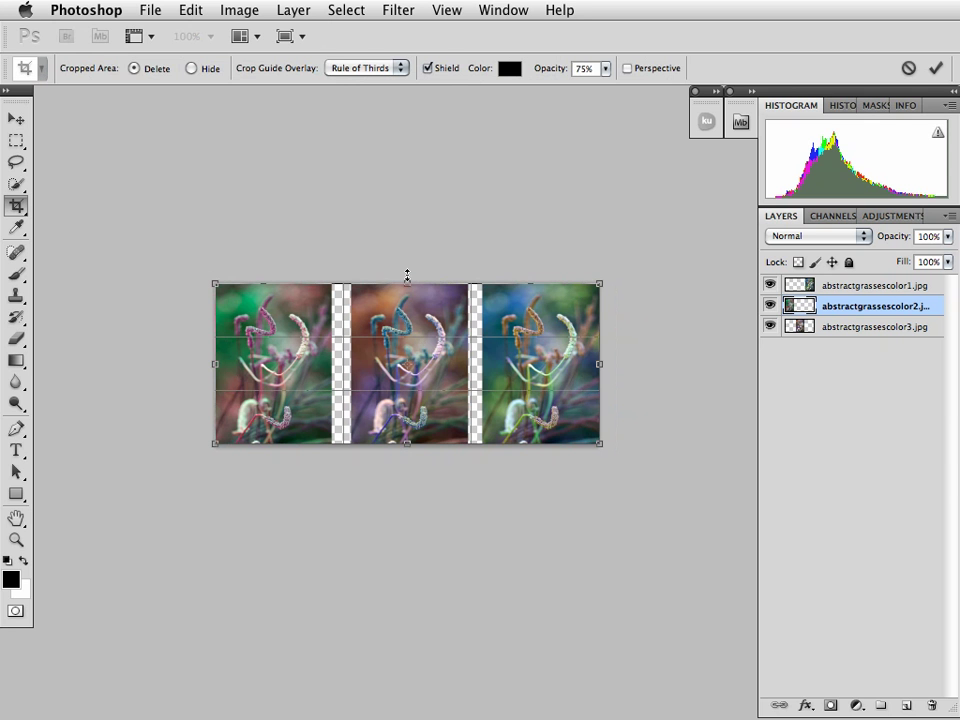
pyautogui.moveTo(407, 274); pyautogui.dragTo(407, 257)
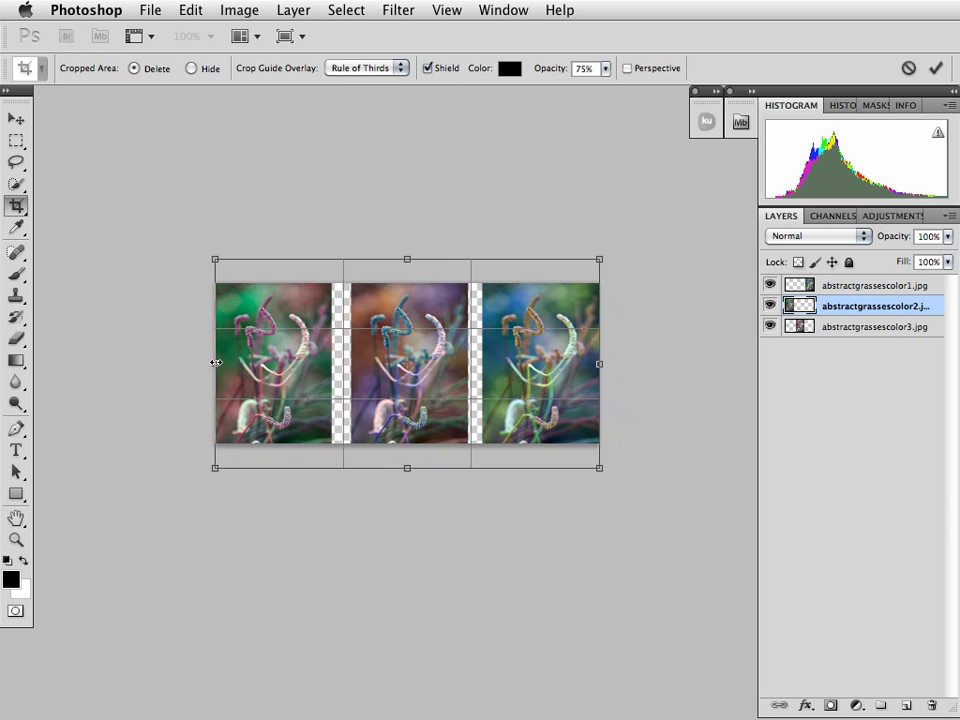
pyautogui.moveTo(216, 363); pyautogui.dragTo(185, 362)
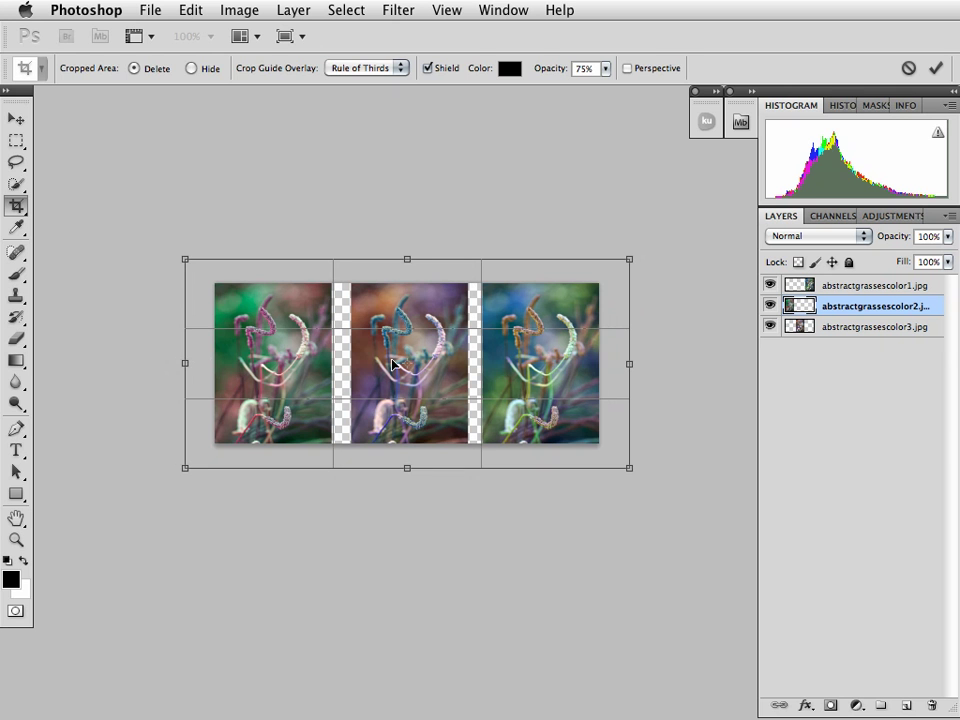
pyautogui.press('Return')
pyautogui.press('space')
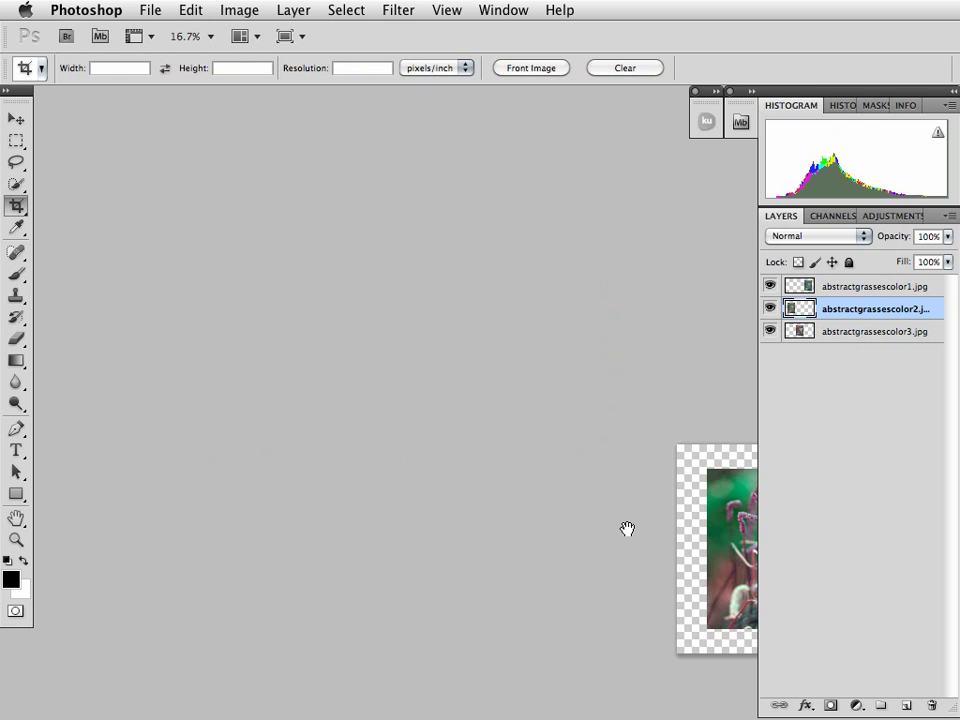
pyautogui.moveTo(627, 528); pyautogui.dragTo(187, 362)
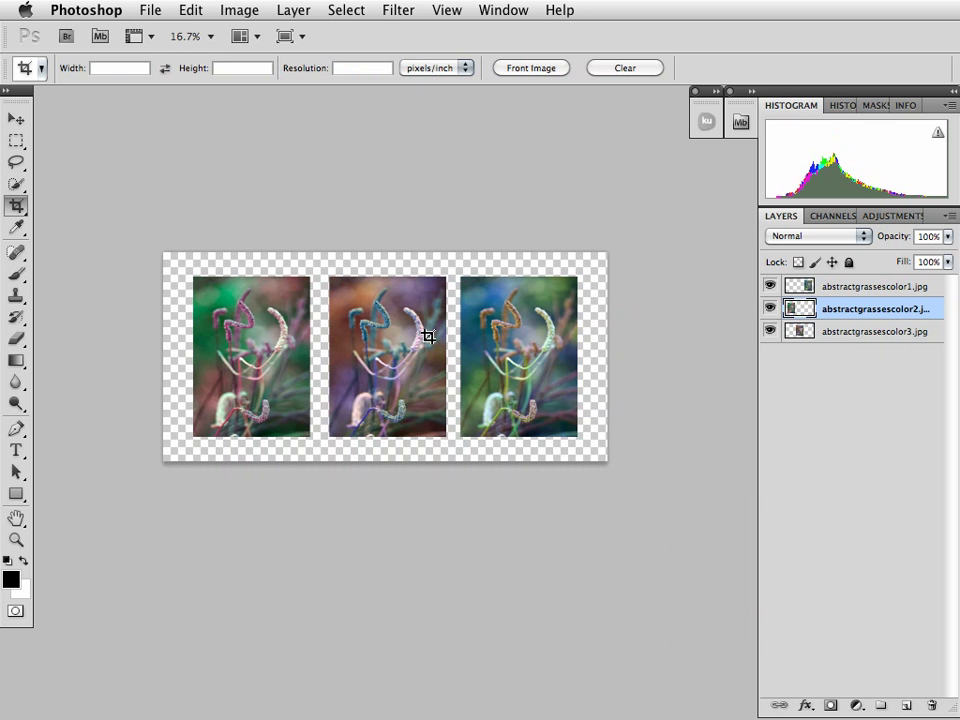
# - Add a new Layer 1 below abstractgrassescolor3 and fill it with white
pyautogui.click(806, 331)
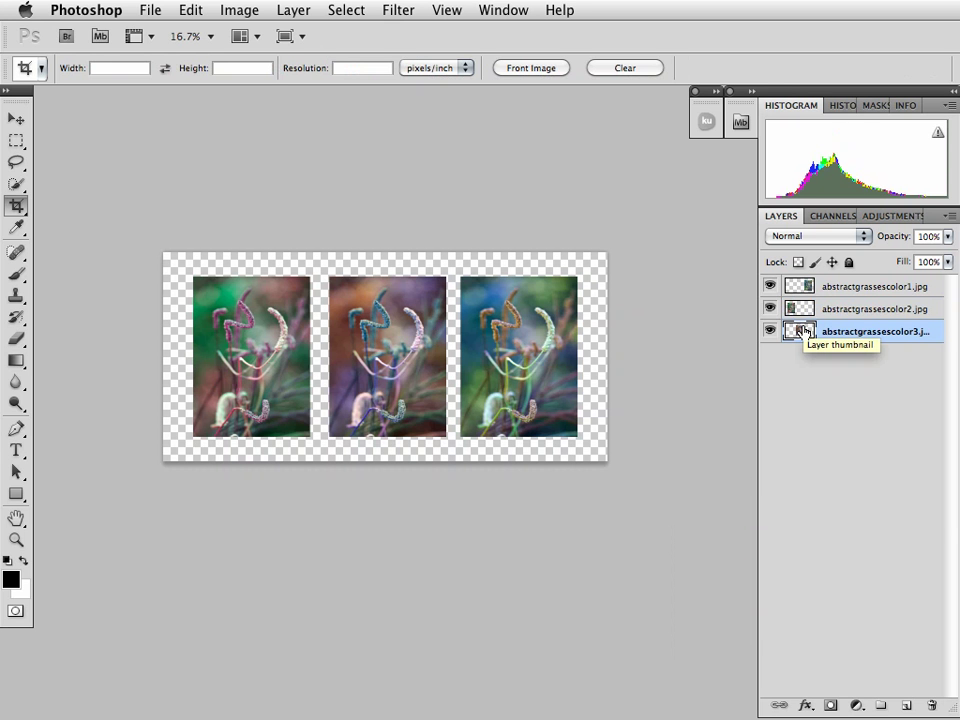
pyautogui.keyDown('super'); pyautogui.click(906, 706); pyautogui.keyUp('super')
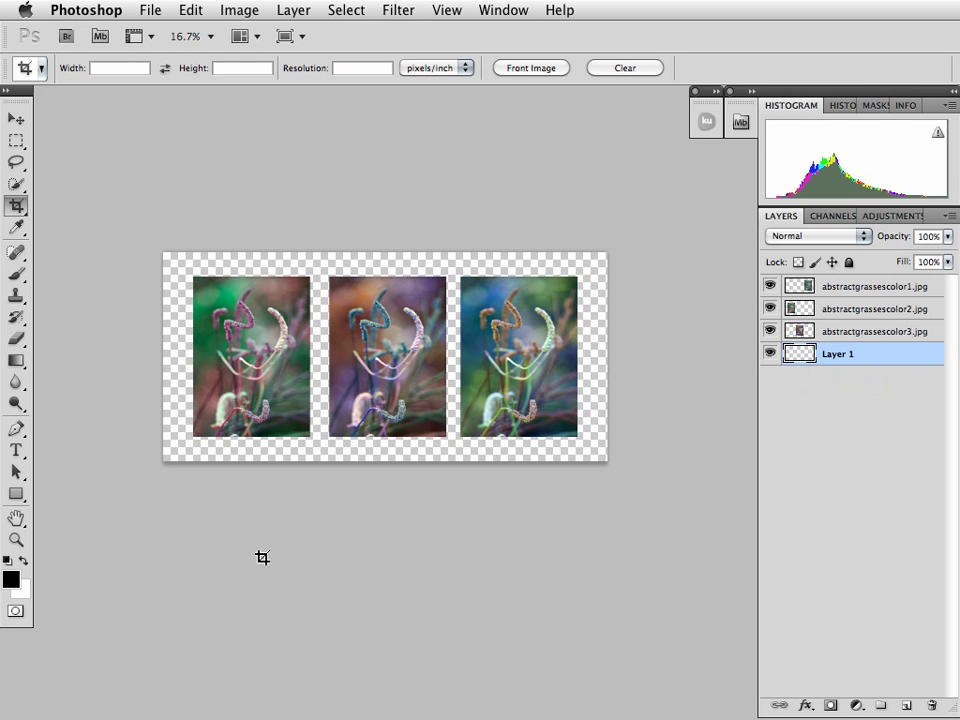
pyautogui.press('super+BackSpace')
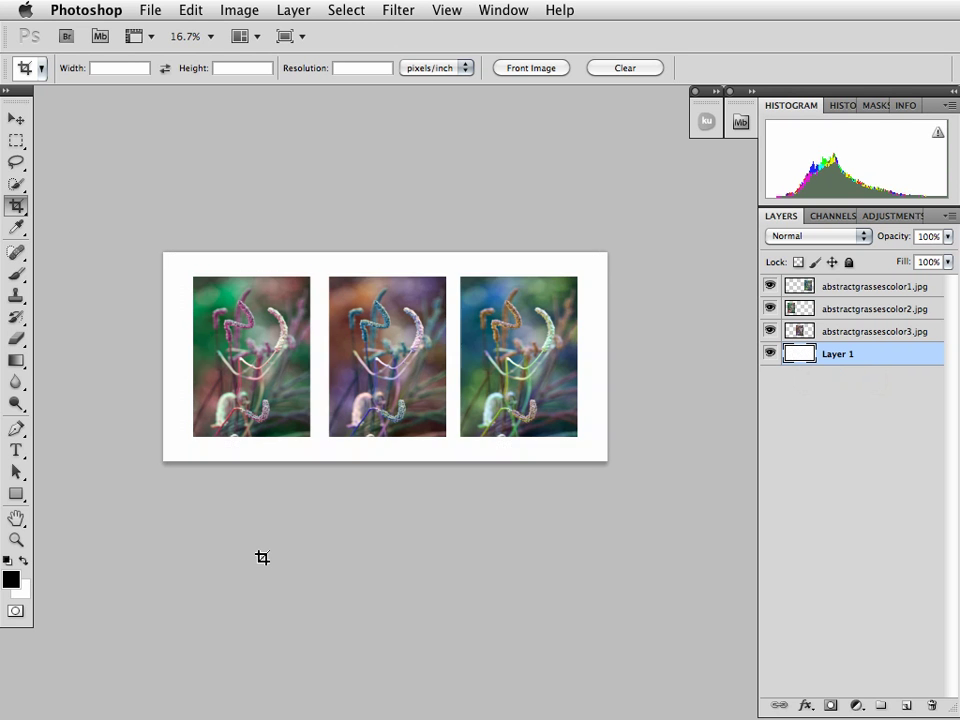
pyautogui.click(191, 11)
pyautogui.click(206, 317)
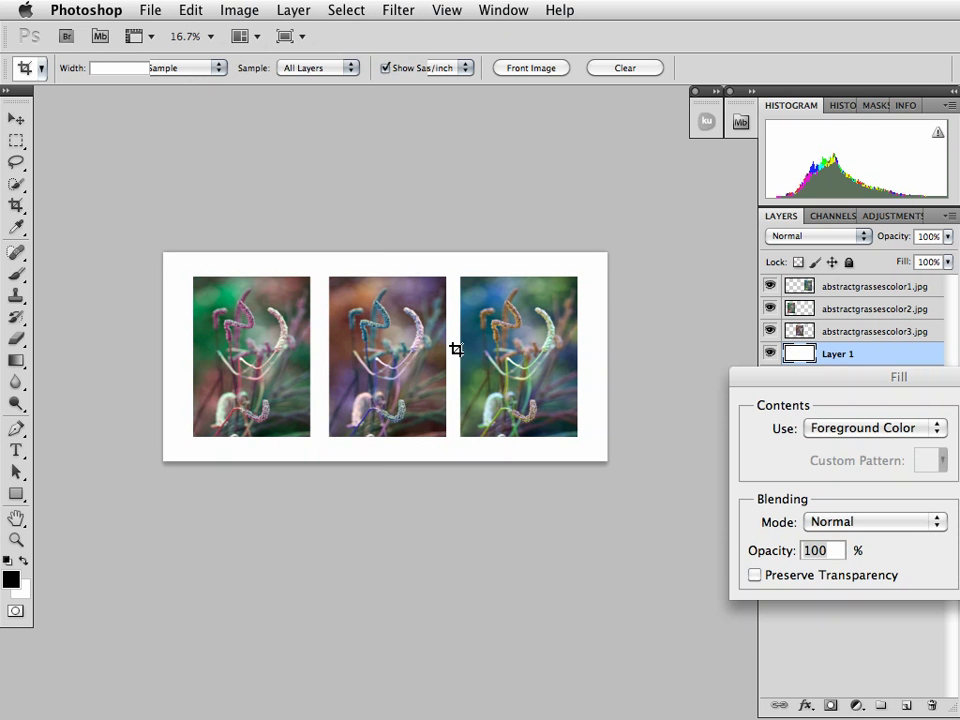
pyautogui.moveTo(850, 388); pyautogui.dragTo(279, 204)
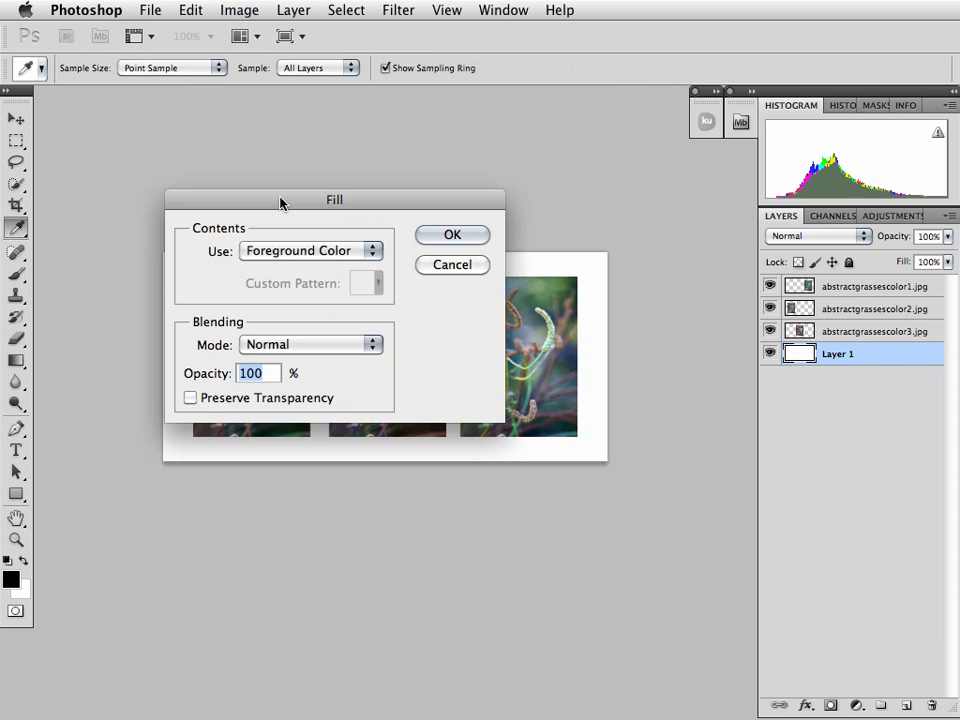
pyautogui.click(370, 250)
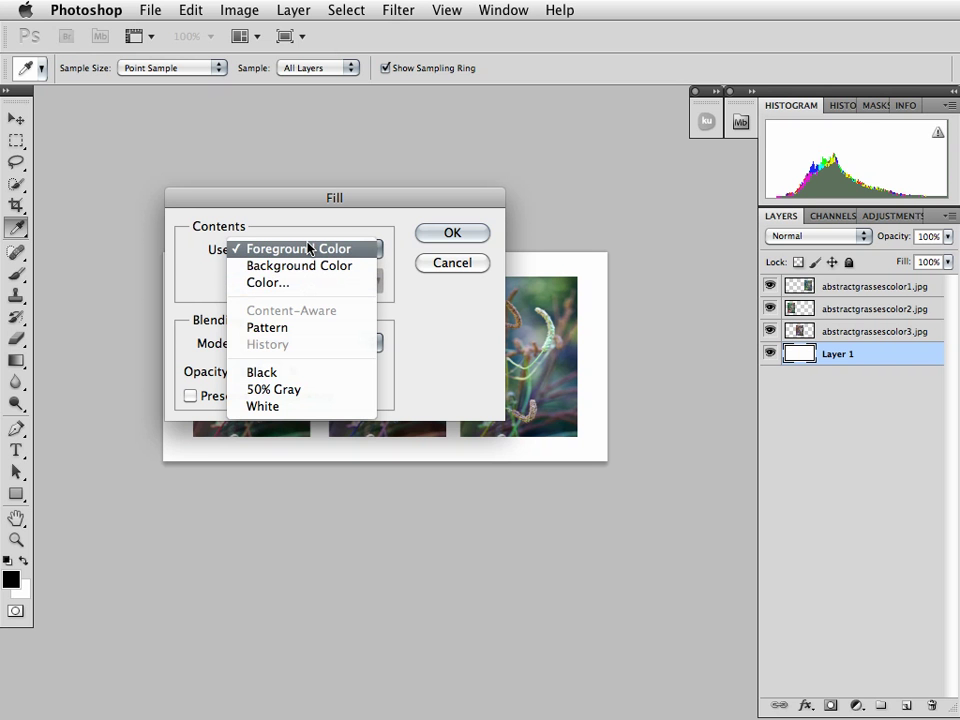
pyautogui.click(471, 231)
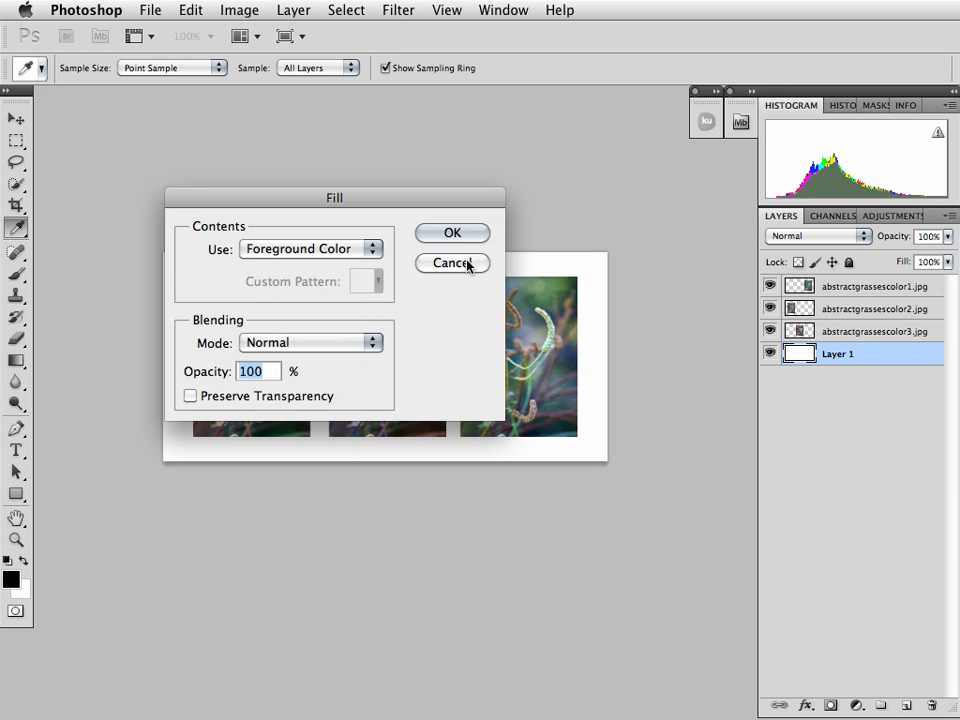
pyautogui.click(452, 263)
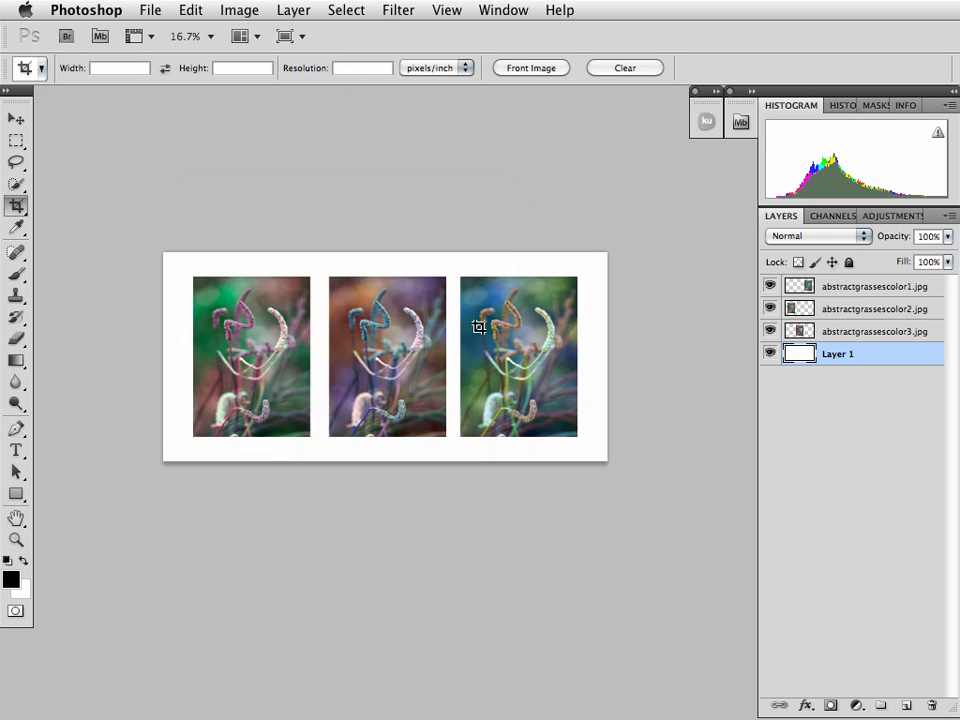
# - Select all three photo layers and distribute them by horizontal centres
pyautogui.click(796, 330)
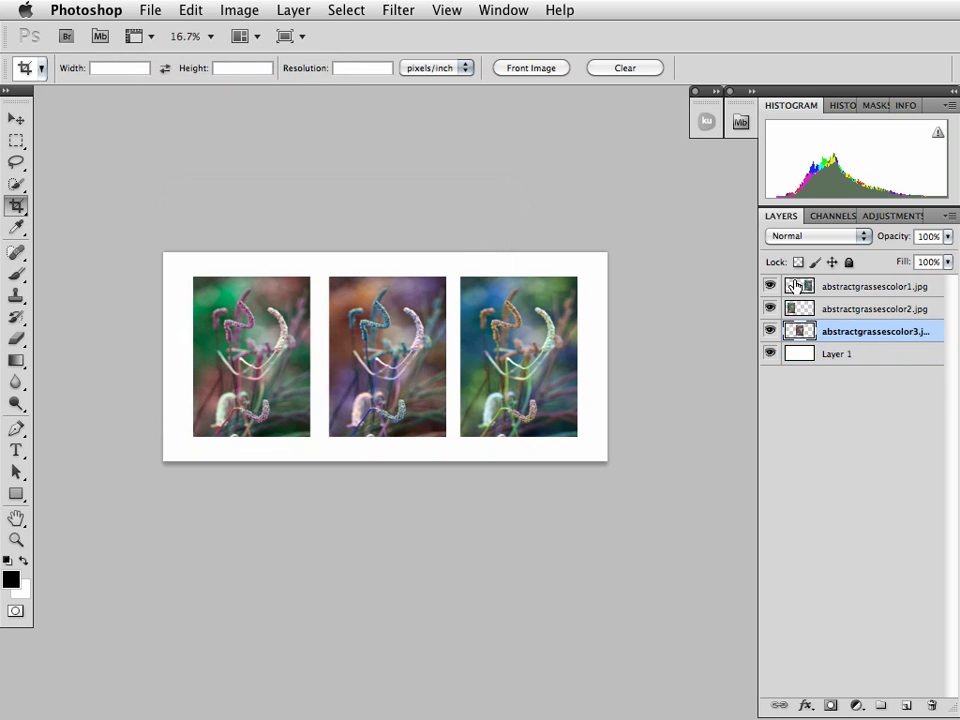
pyautogui.keyDown('shift'); pyautogui.click(798, 288); pyautogui.keyUp('shift')
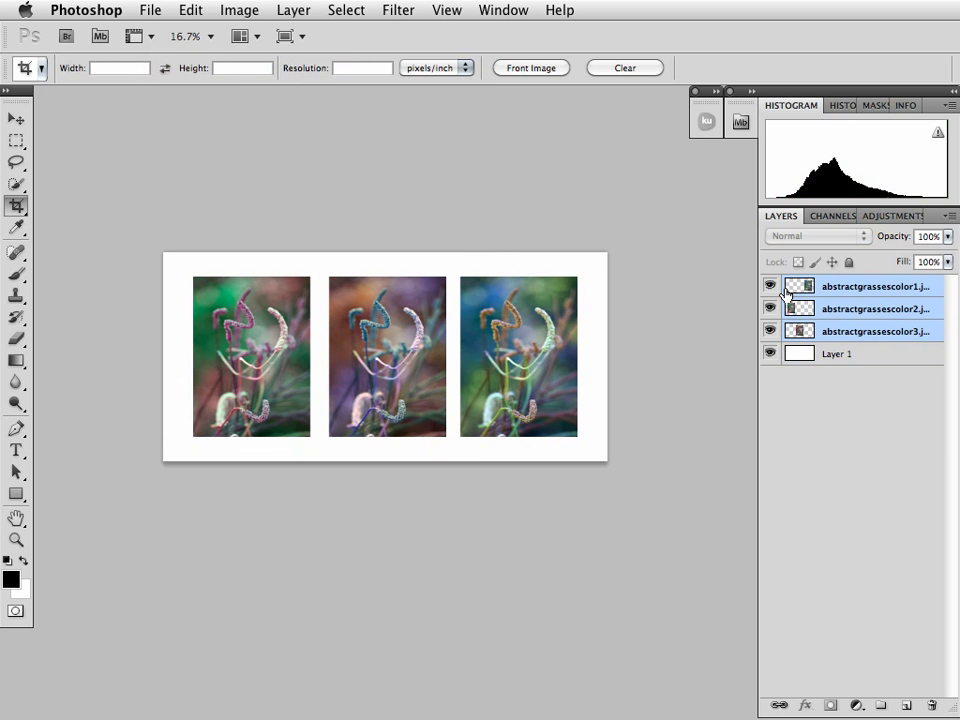
pyautogui.press('v')
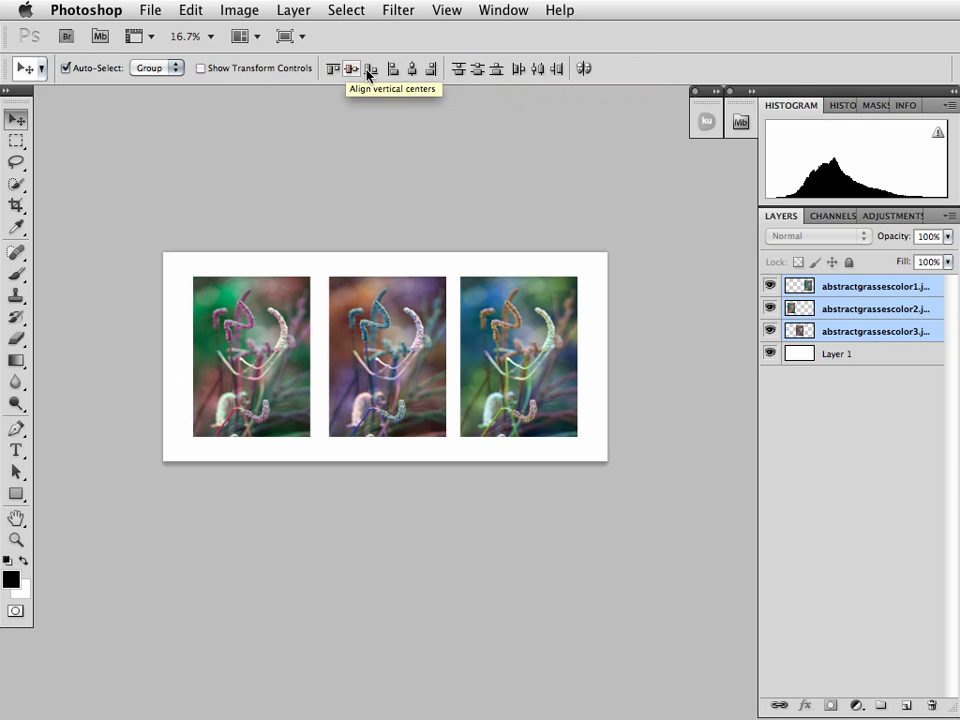
pyautogui.click(538, 69)
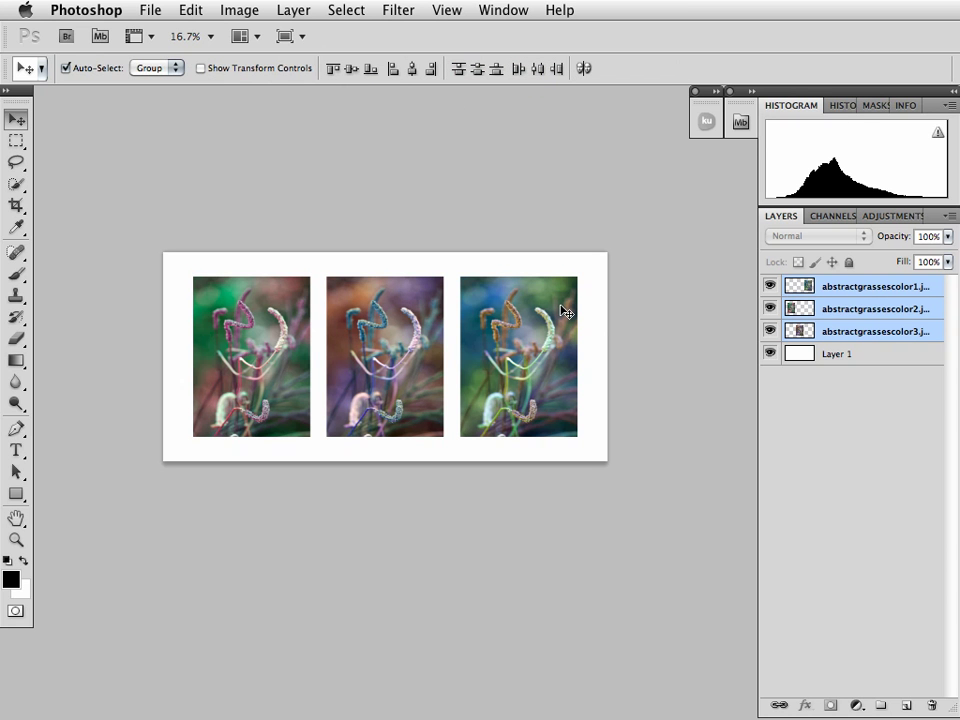
# - Zoom in to 25% and centre the finished triptych in the window
pyautogui.press('z')
pyautogui.click(507, 330)
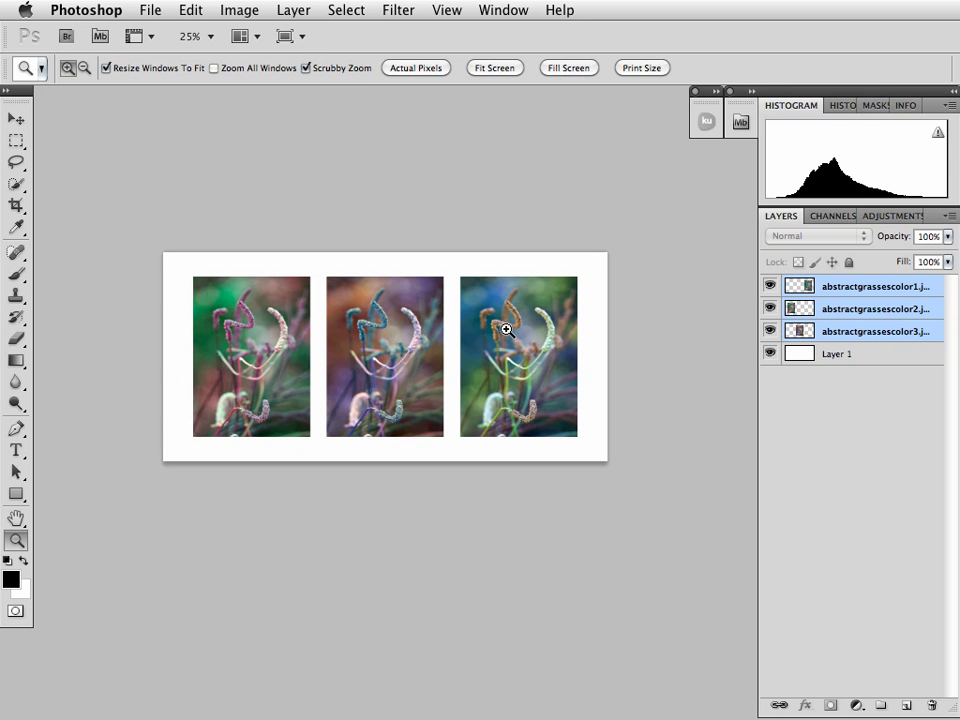
pyautogui.moveTo(465, 337); pyautogui.dragTo(524, 339)
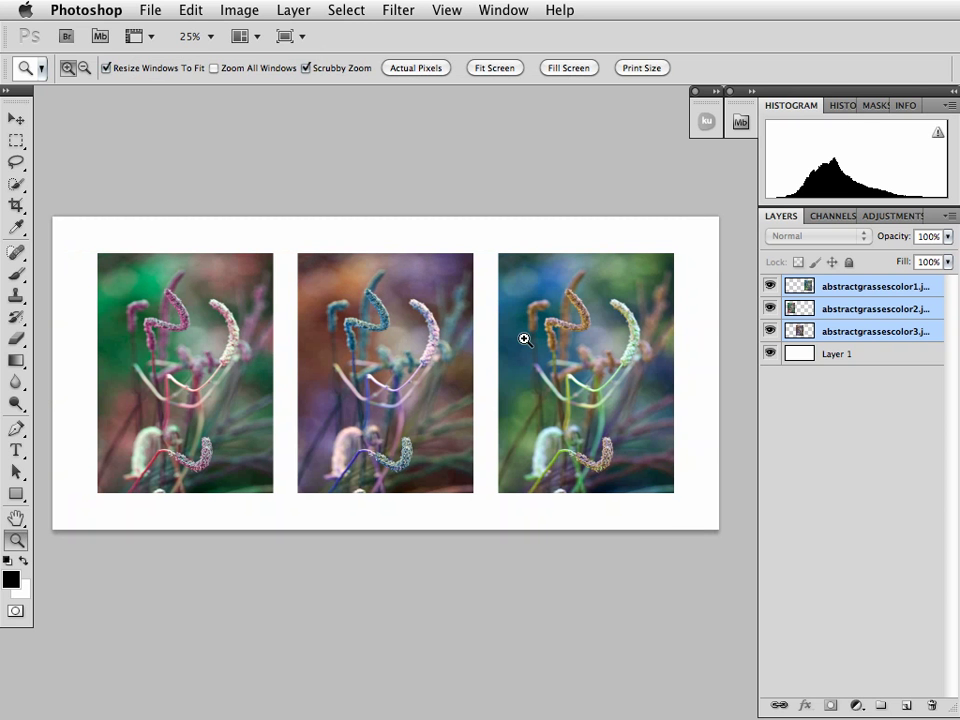